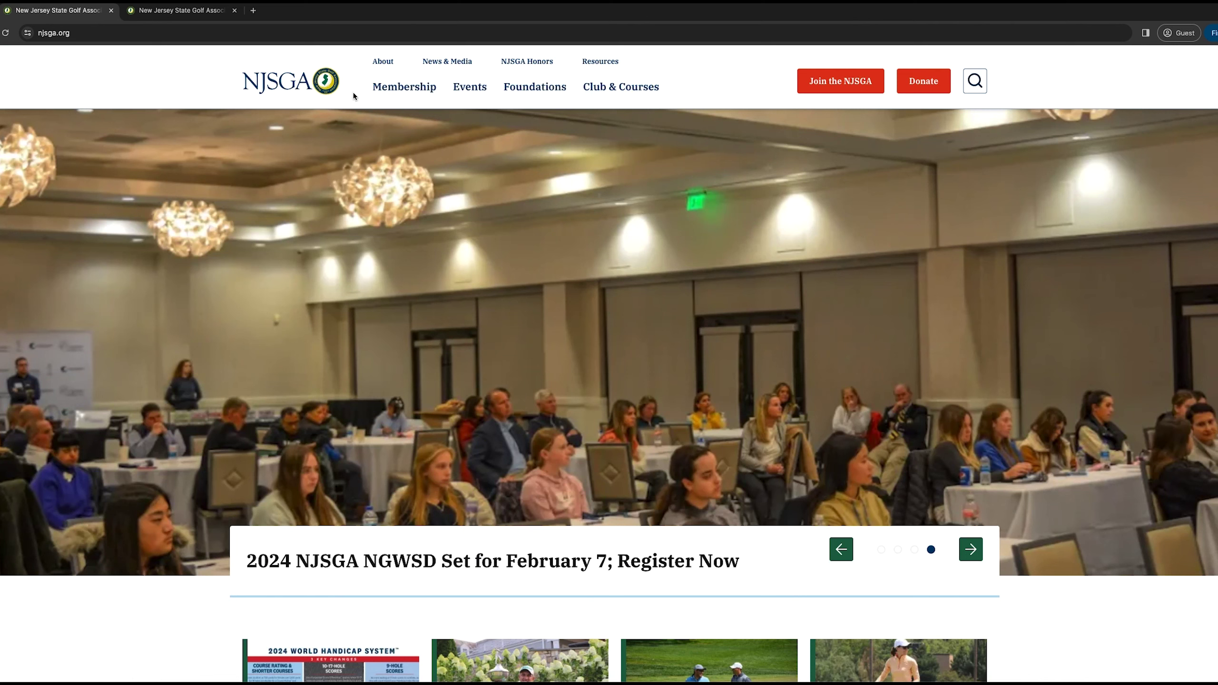
Go to the Championship Registration Instructions page under Events > Championships and scroll to Create Player Profile.
left_click(480, 91)
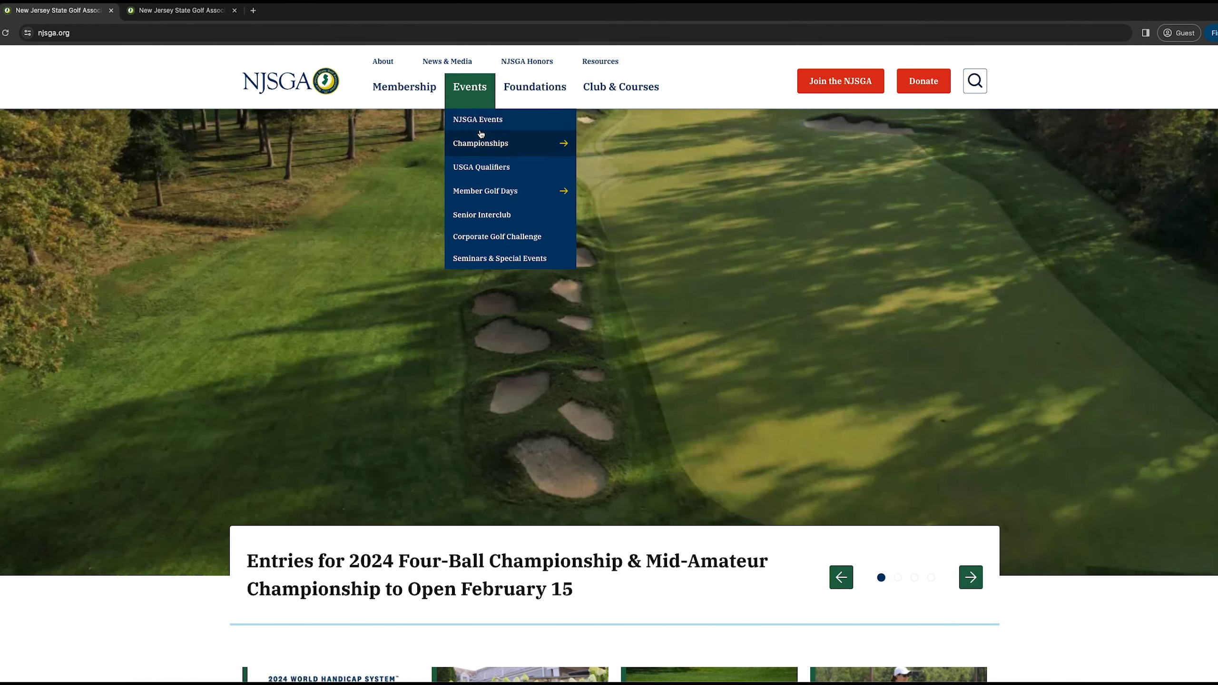
left_click(485, 148)
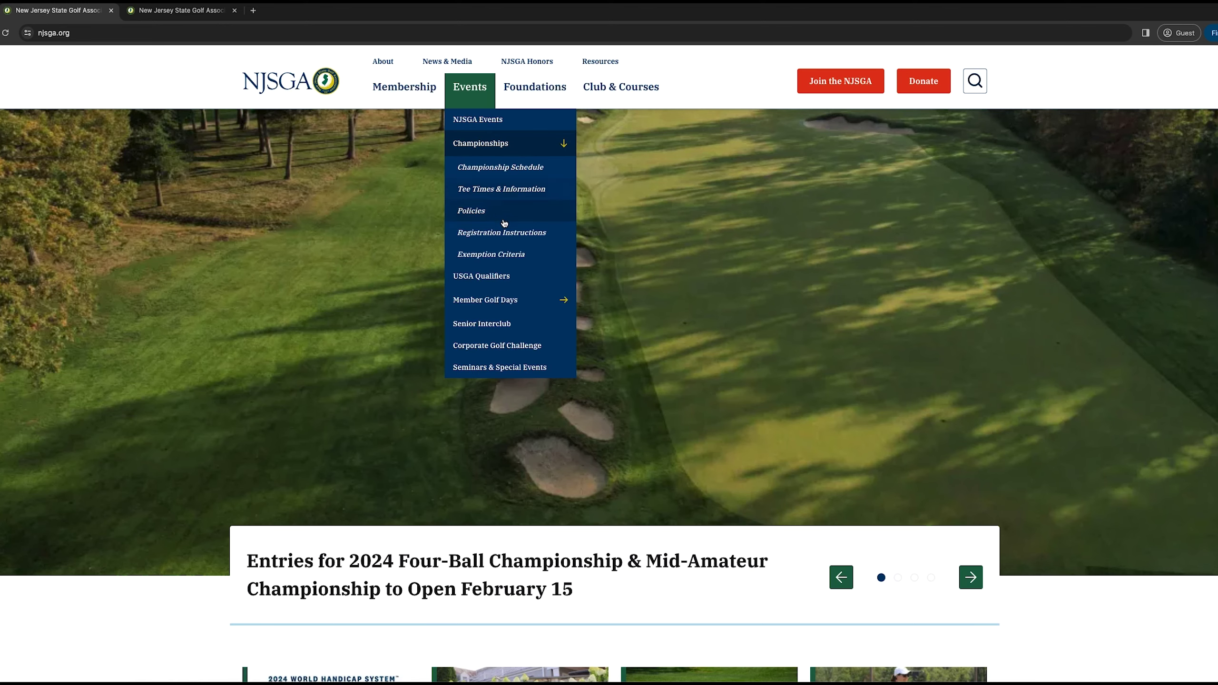
left_click(513, 233)
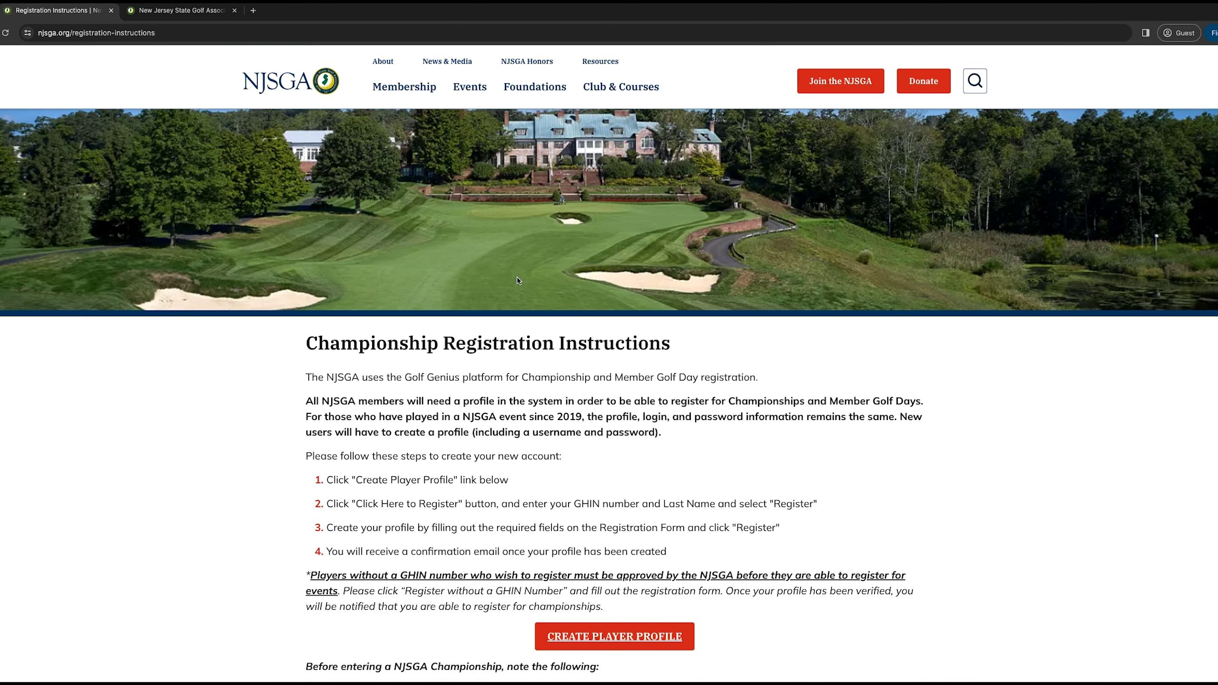
scroll(565, 524, "down", 1)
Start a new player profile and look up the golfer by GHIN number and last name.
left_click(627, 616)
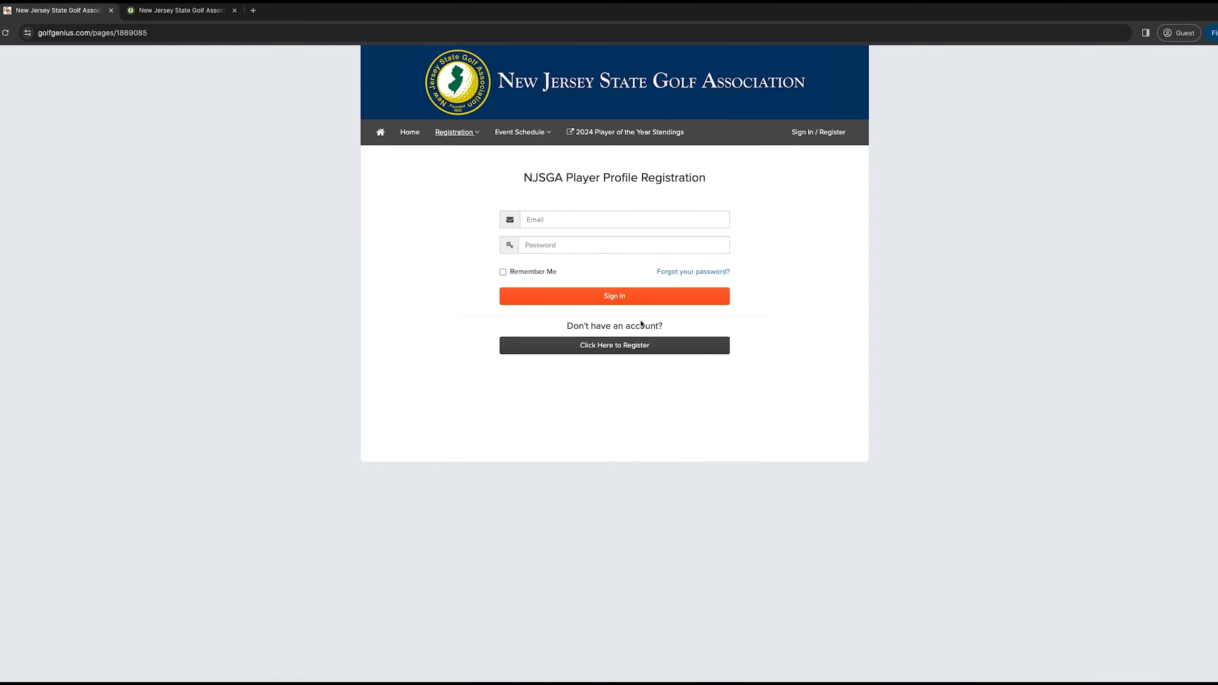
left_click(627, 351)
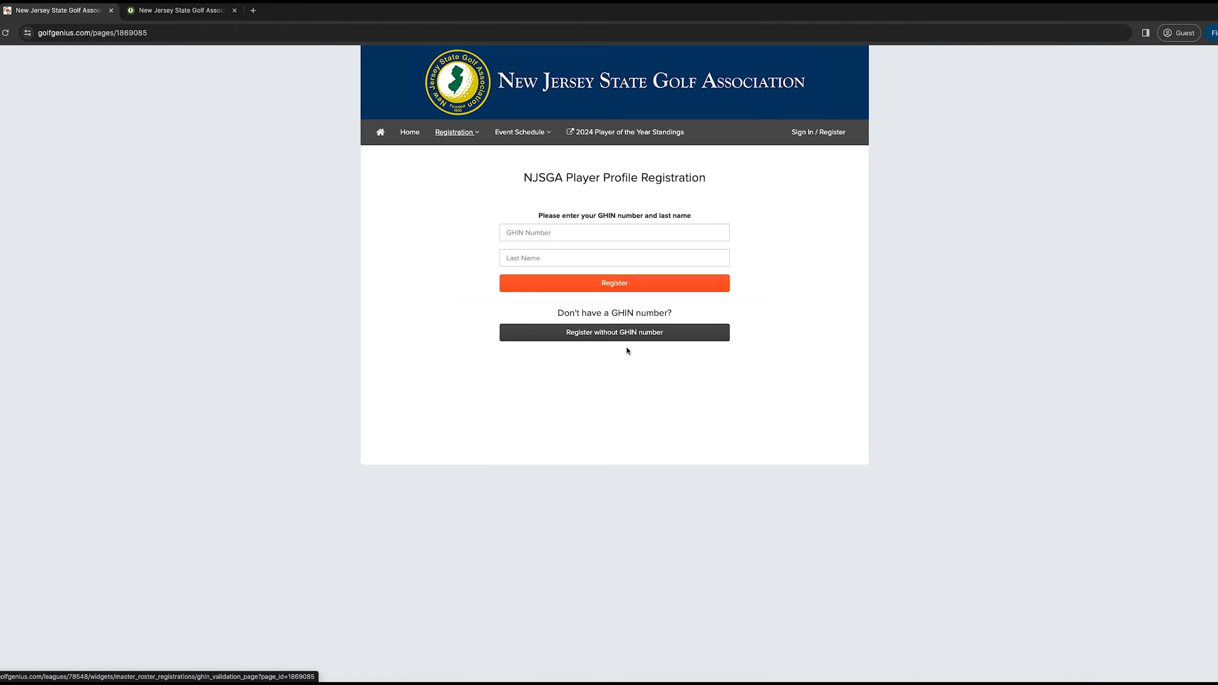
left_click(548, 233)
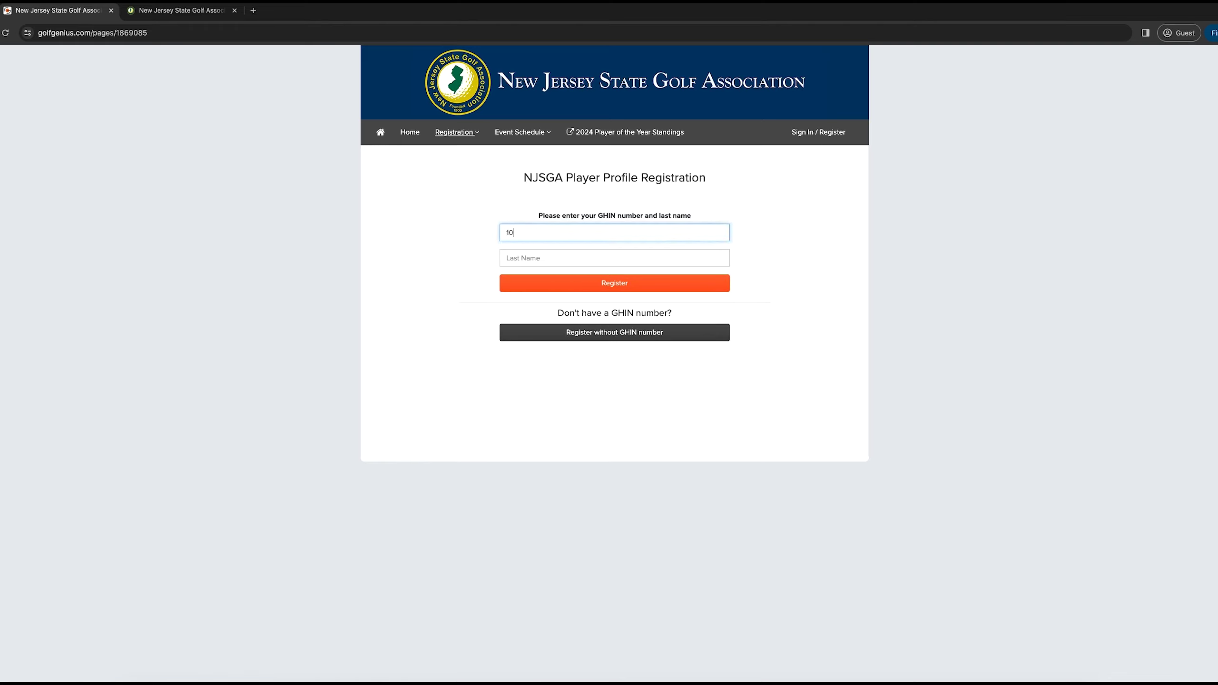
left_click(548, 259)
type("Luke")
left_click(585, 278)
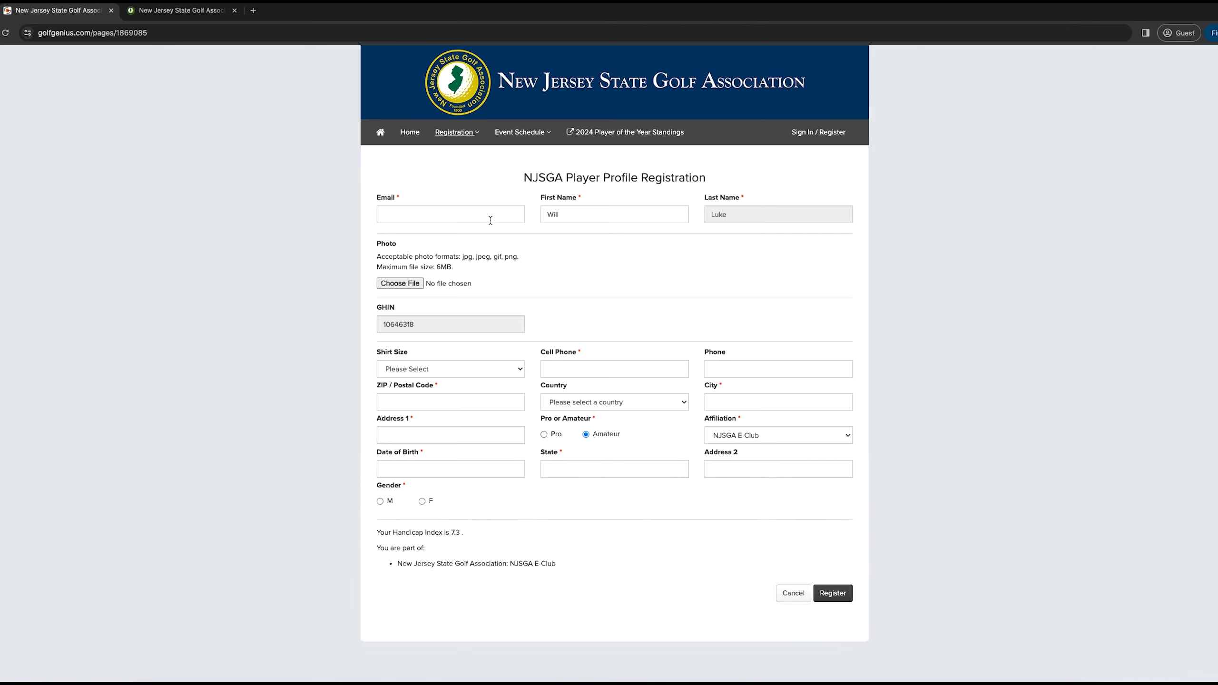
Enter the email address, create and confirm the password, and add the cell phone number.
left_click(444, 216)
type("xxxxx@")
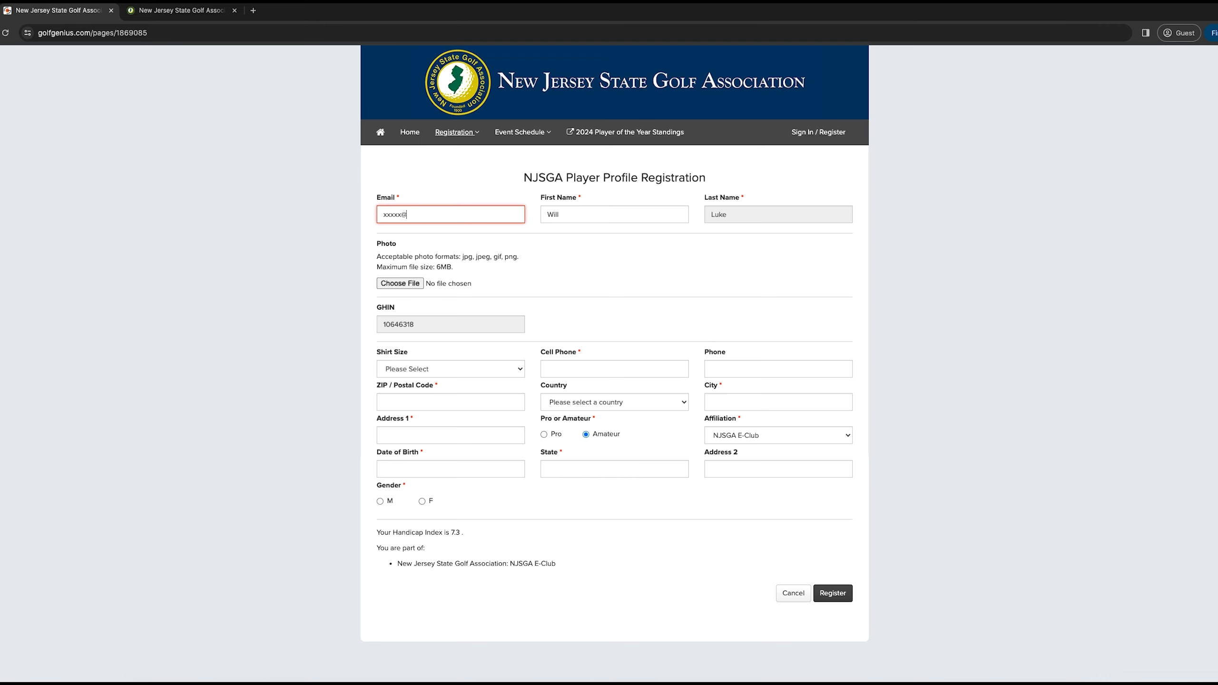
type("gmail.com")
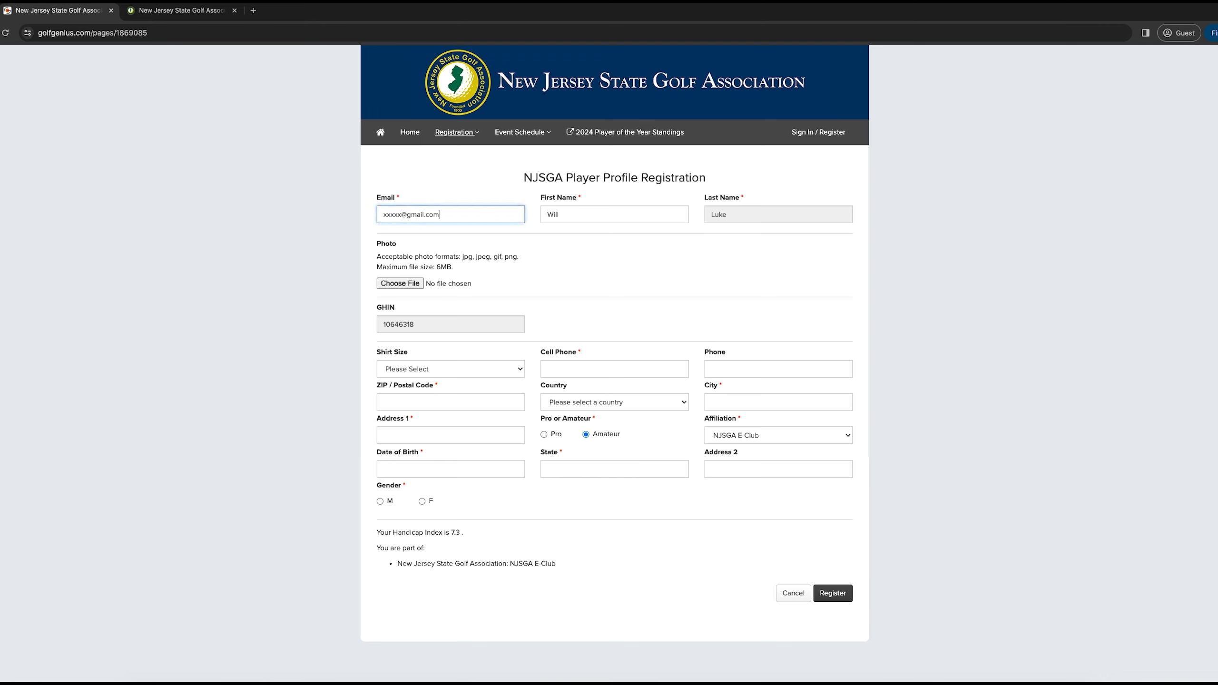
left_click(442, 254)
type("••••••")
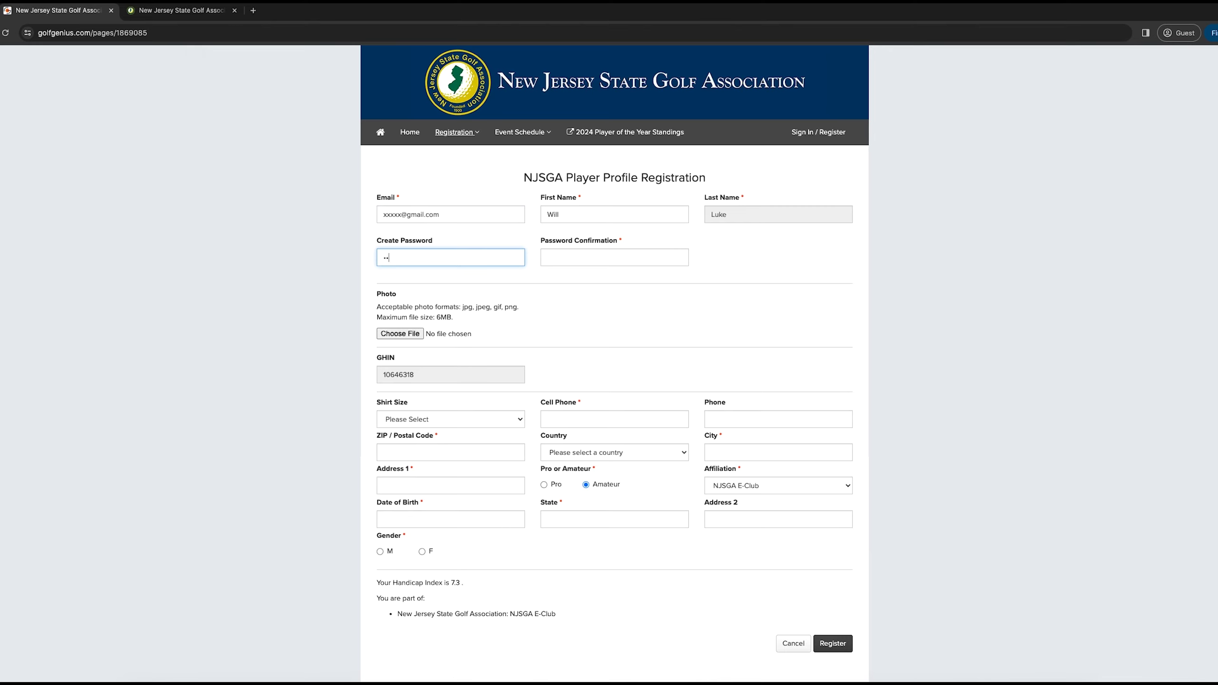
left_click(571, 259)
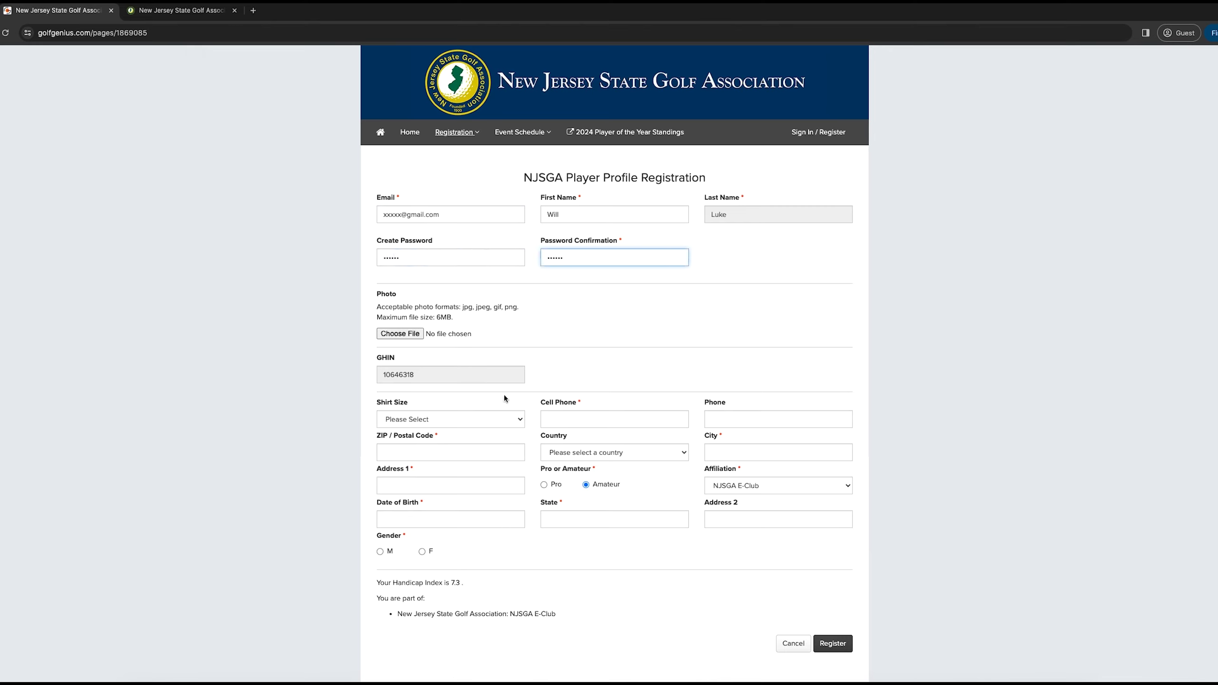
left_click(556, 416)
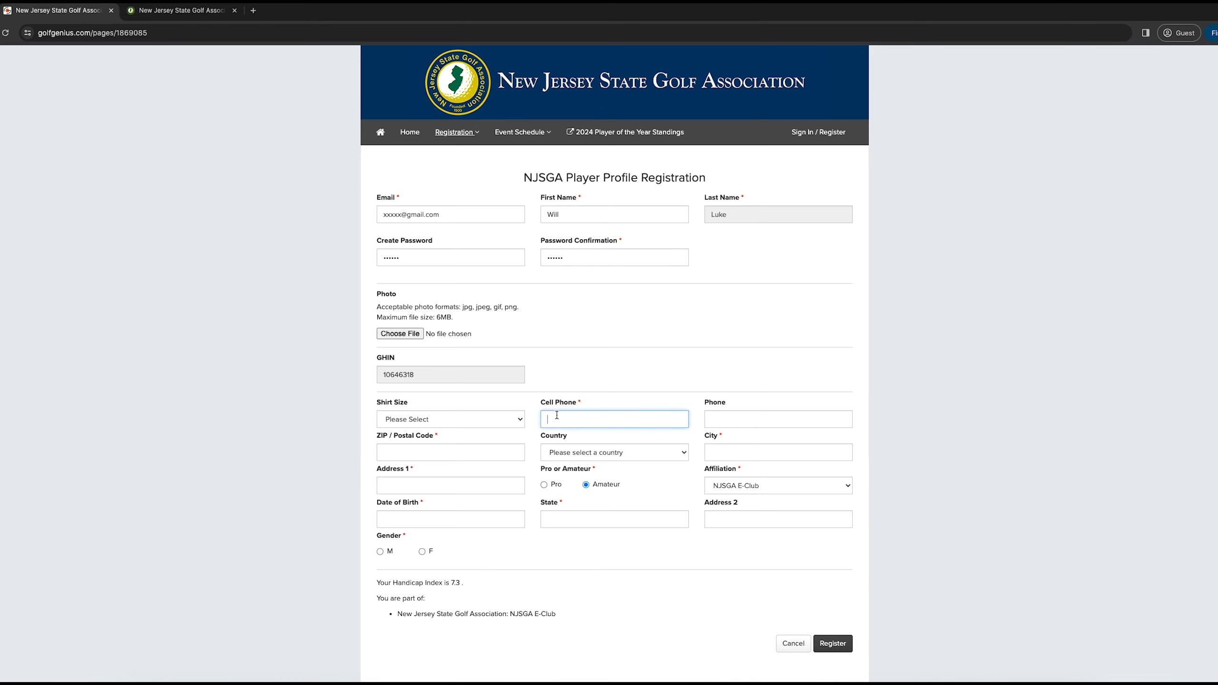
type("xxxxx")
Fill in city, ZIP, address line 1, birth date 02/06/2024 and state, then register the profile.
left_click(736, 456)
type("xxxxx")
left_click(431, 450)
type("xxxx")
left_click(386, 487)
type("xxxxx")
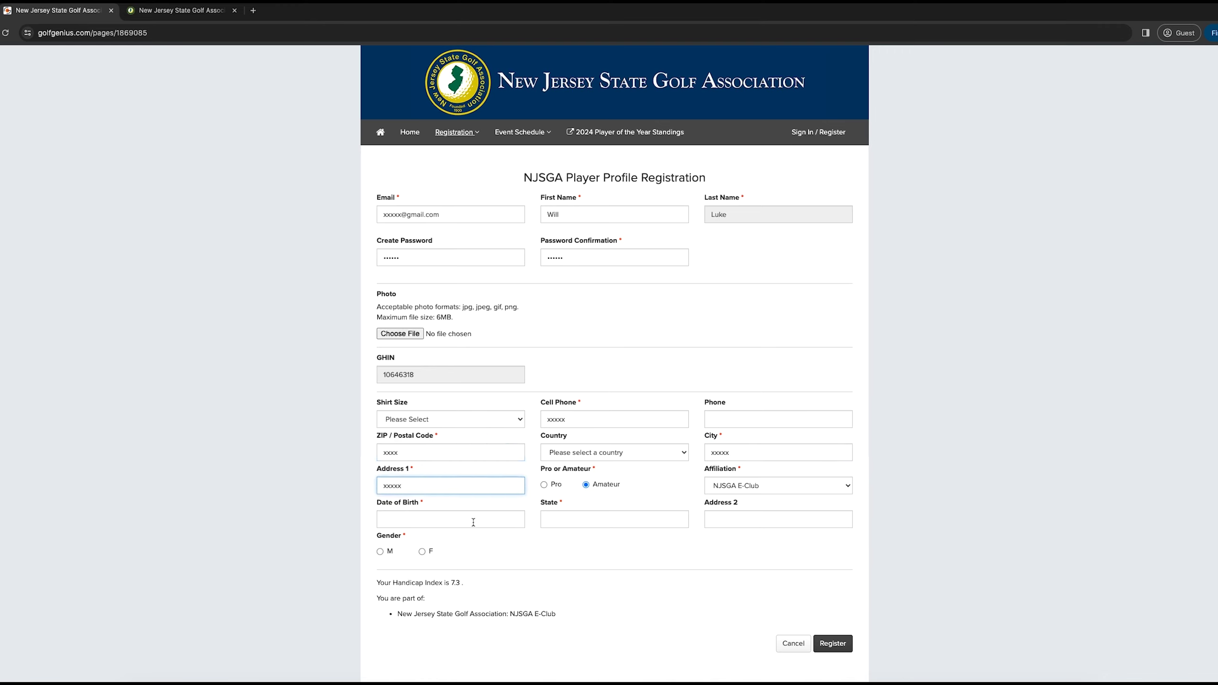
left_click(474, 522)
left_click(425, 586)
left_click(614, 520)
type("xxxx")
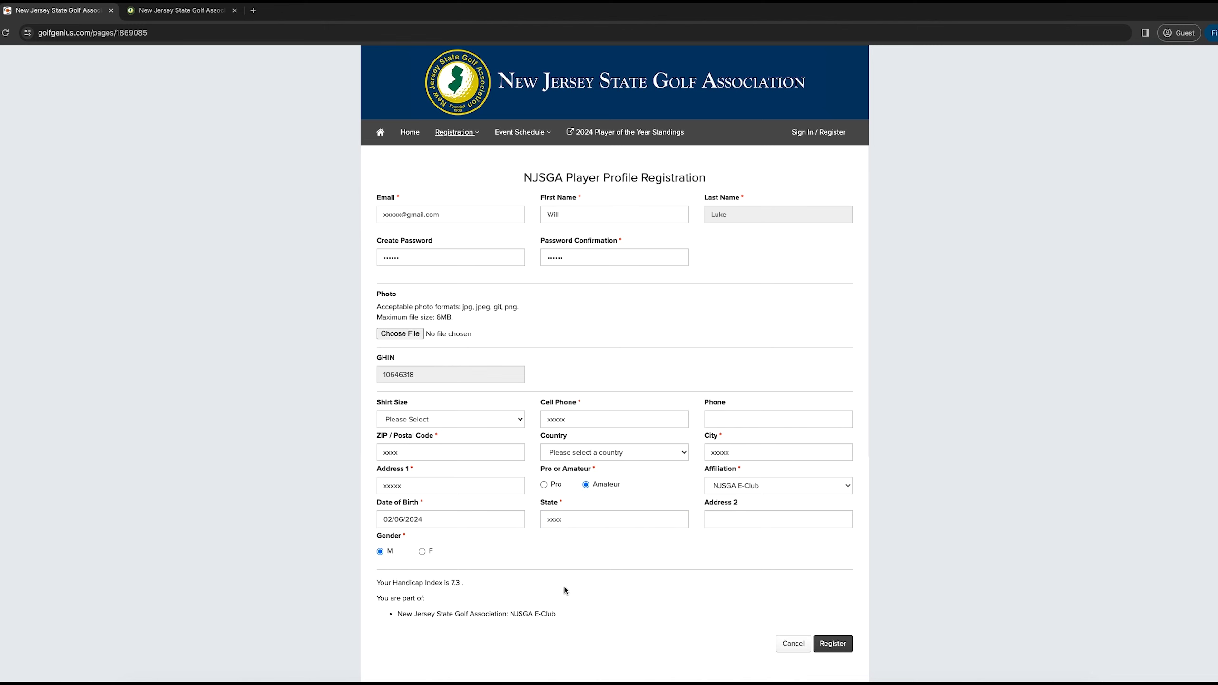
left_click(835, 644)
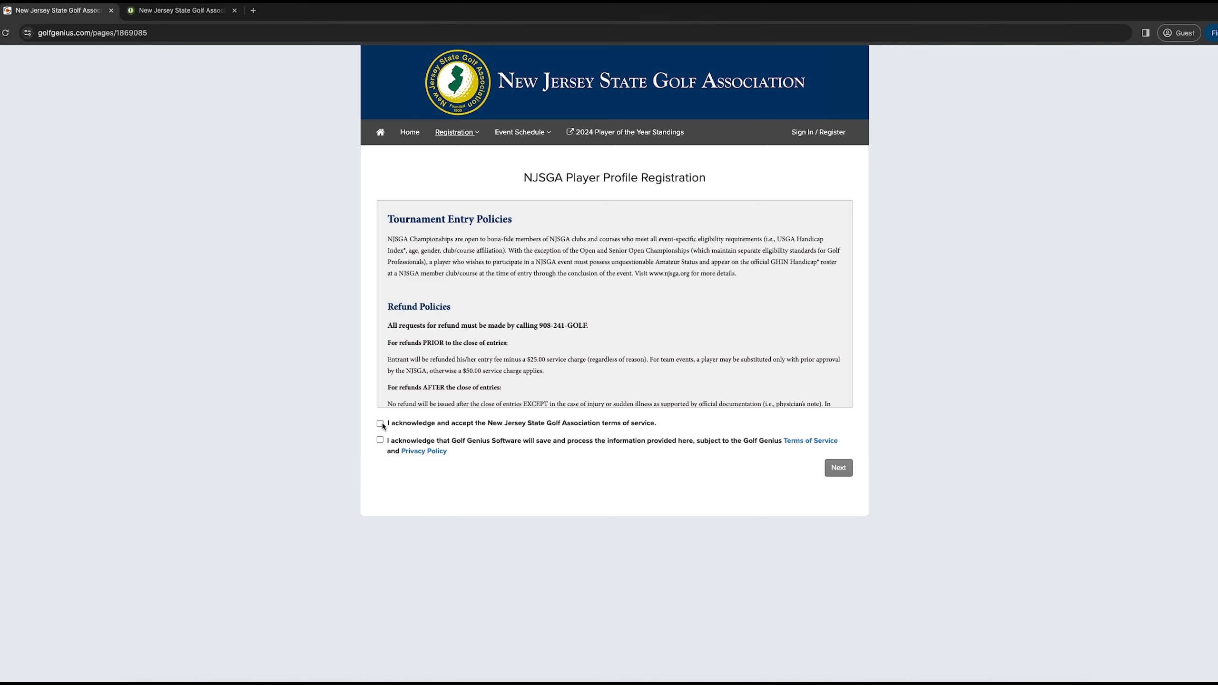
Acknowledge the entry policies, finish the profile registration, and return to the NJSGA homepage tab.
left_click(382, 439)
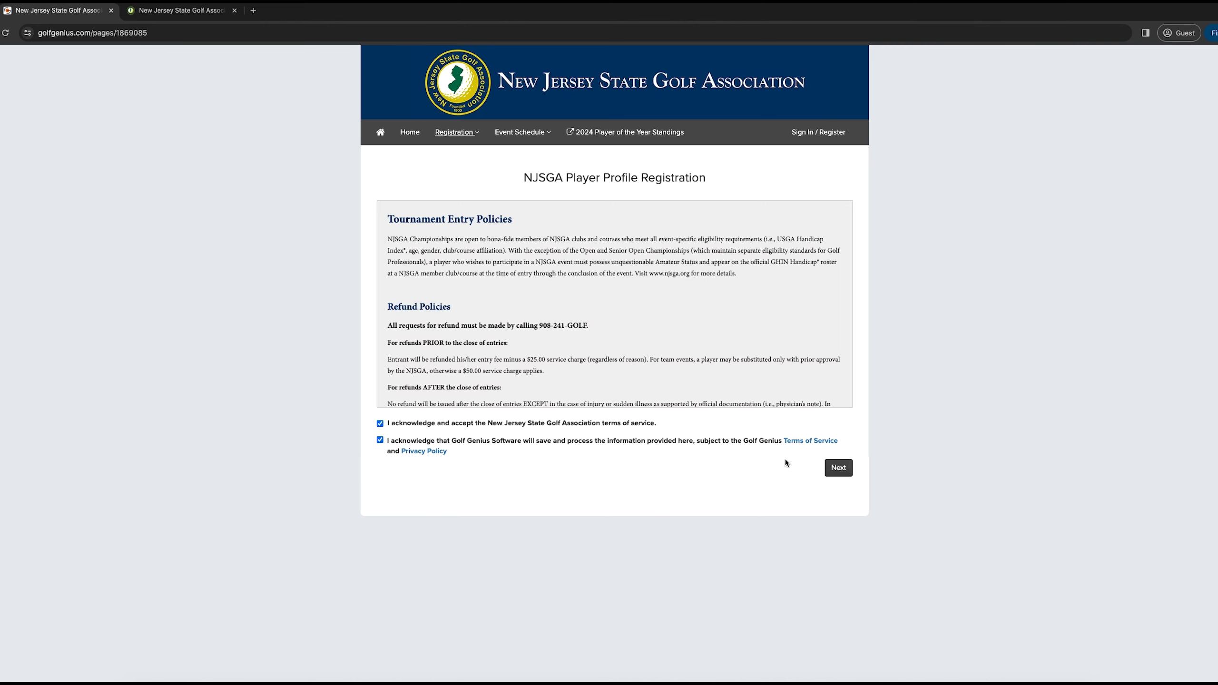
left_click(838, 467)
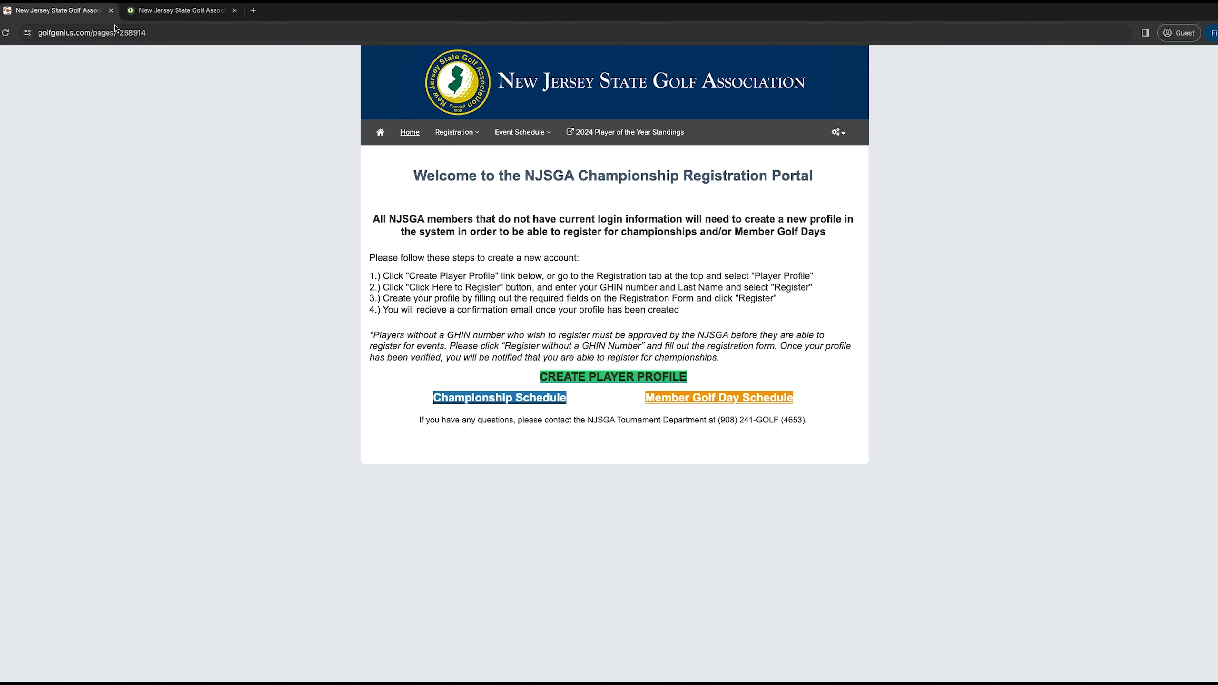
left_click(161, 11)
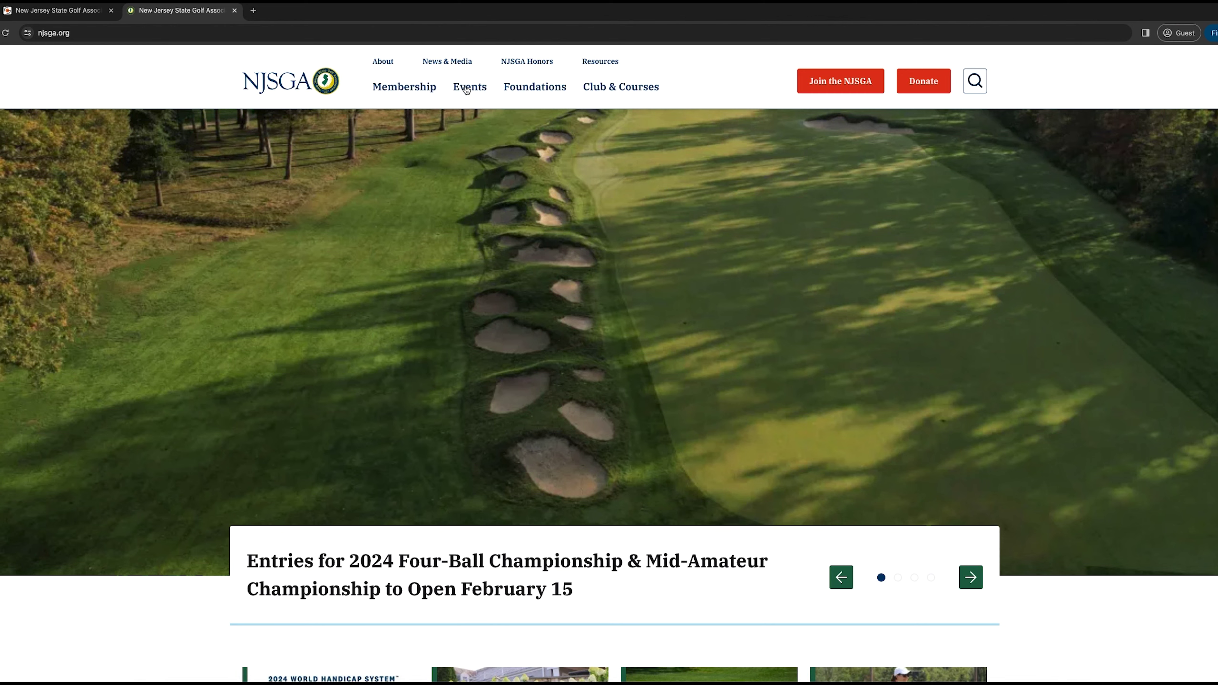
Open the Championships events calendar, view the 92nd Four-Ball Championship details, then go back to the listing.
mouse_move(465, 90)
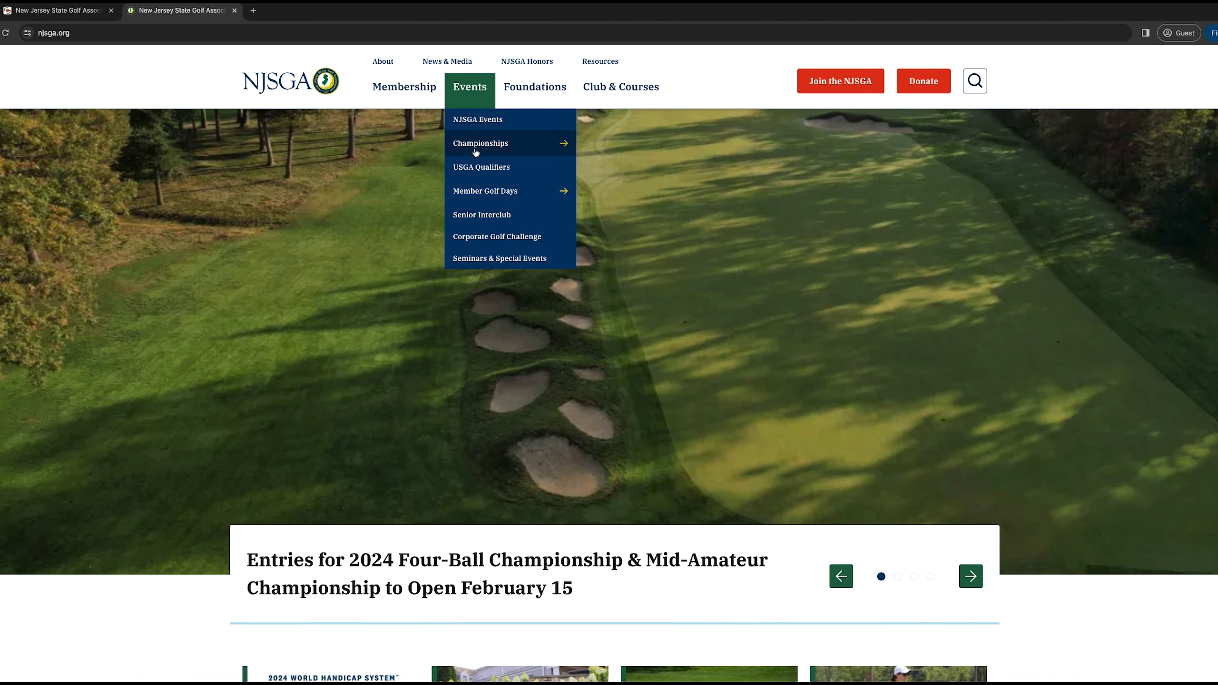
left_click(477, 148)
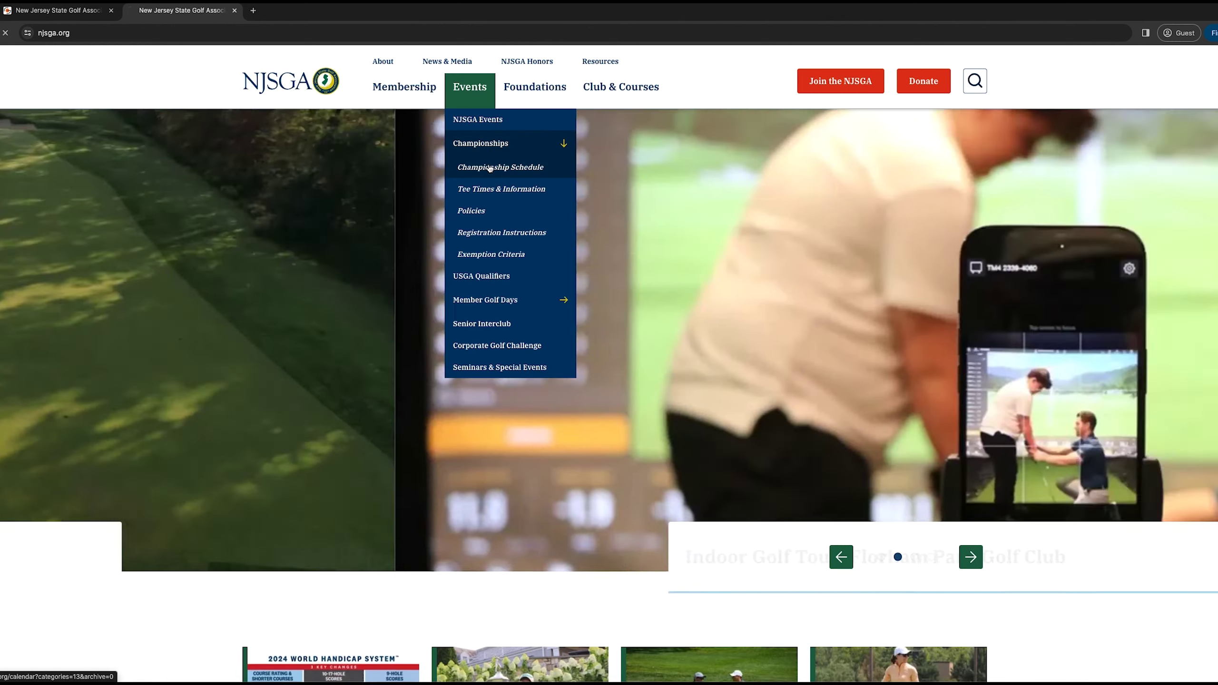
left_click(489, 168)
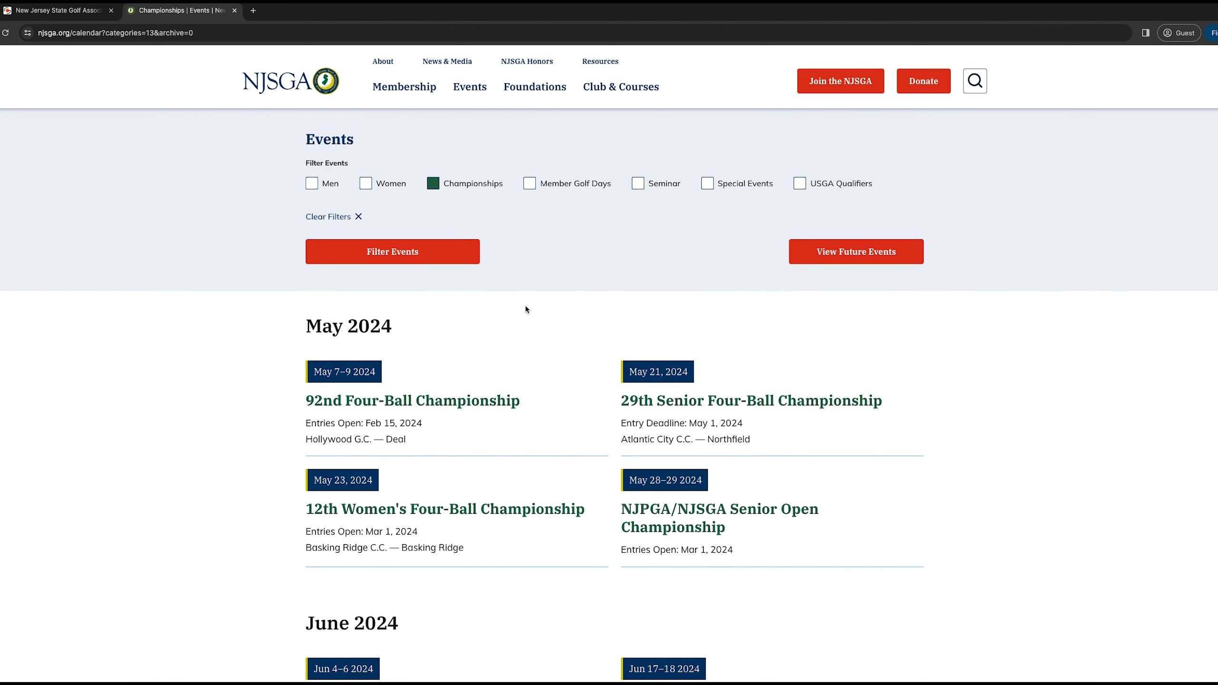
scroll(527, 310, "down", 1)
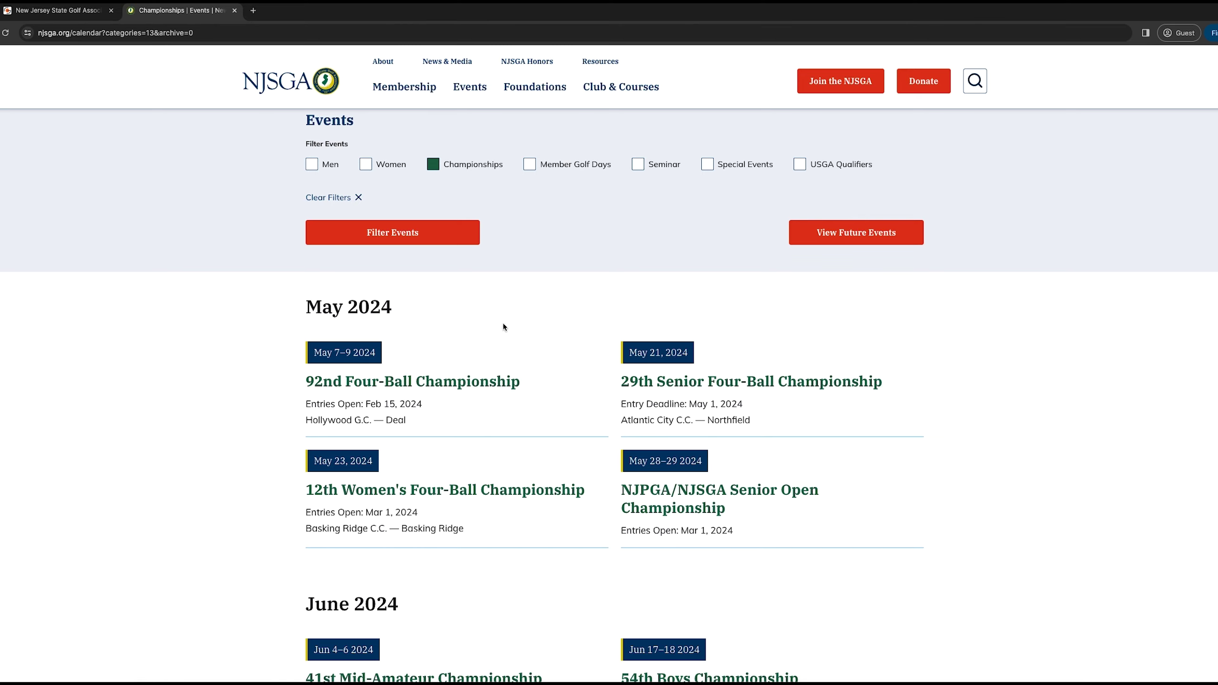
left_click(454, 388)
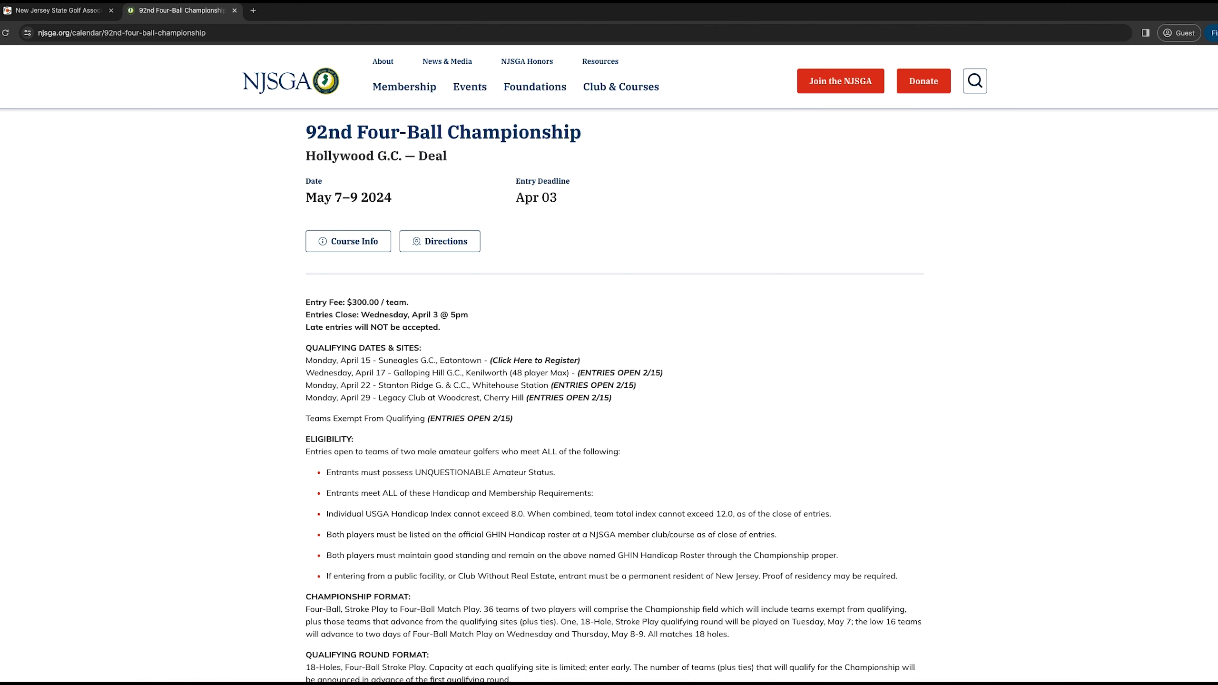
key("alt+Left")
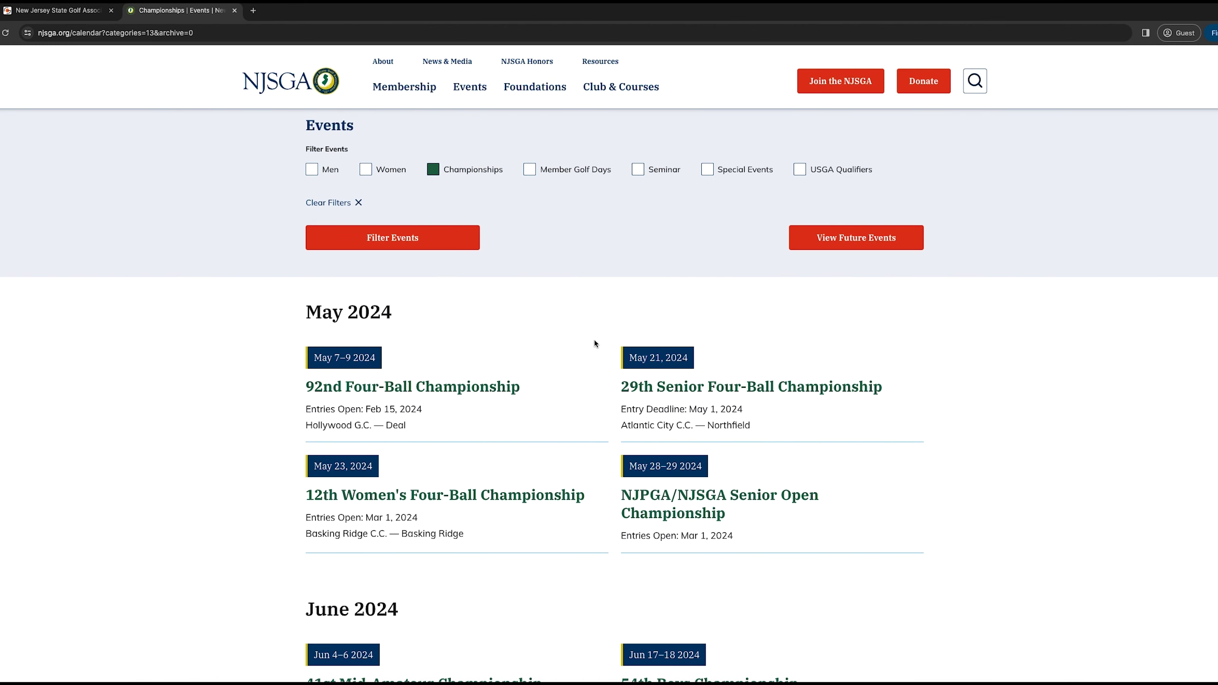
Open the 29th Senior Four-Ball Championship page and register, opening the Golf Genius event page.
left_click(674, 387)
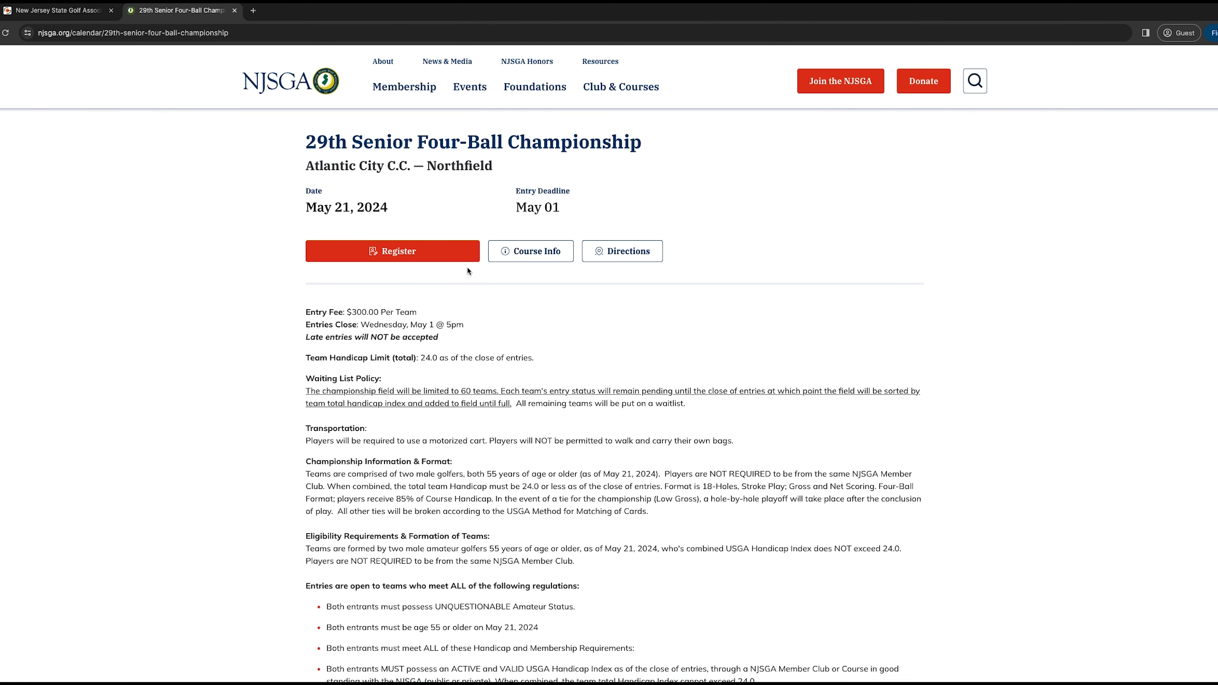
left_click(438, 258)
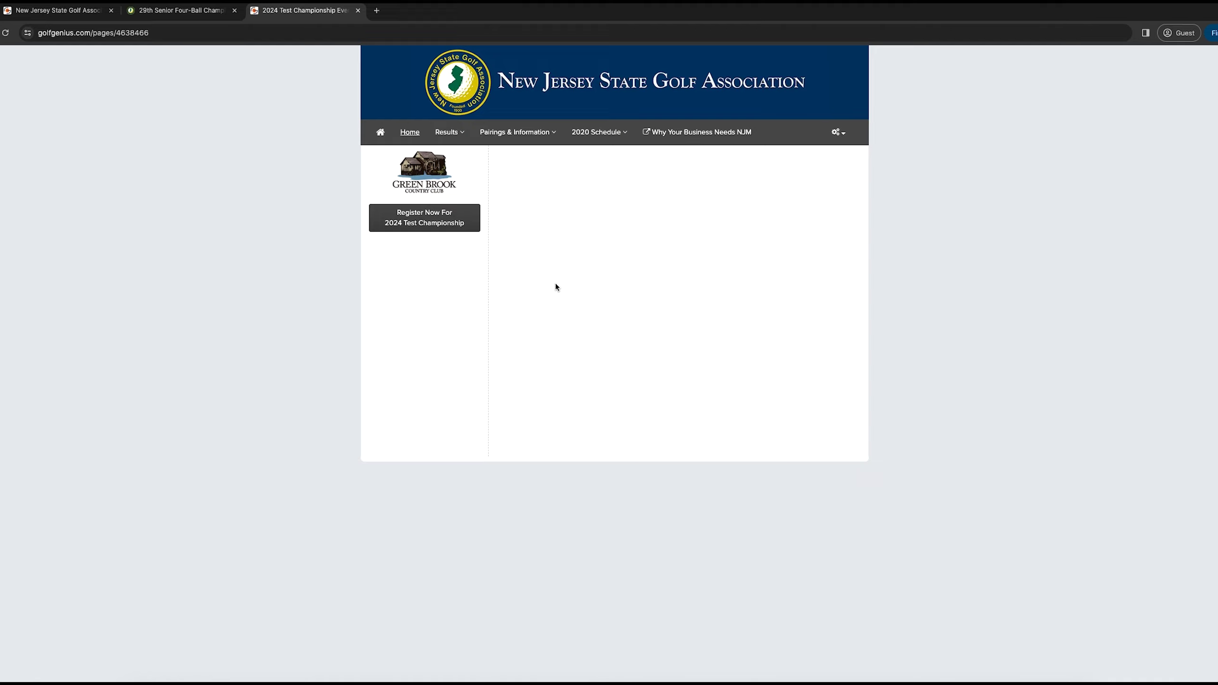
Begin a 2024 Test Championship registration for approval and continue past the registration type.
left_click(434, 227)
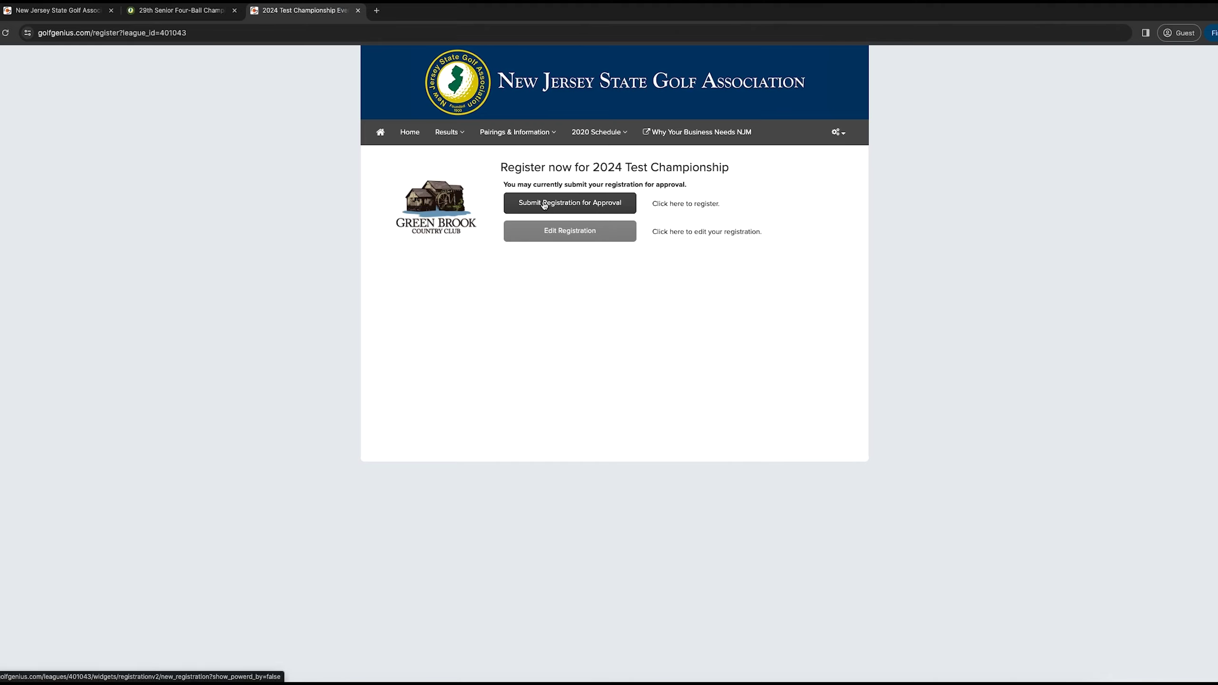
left_click(544, 203)
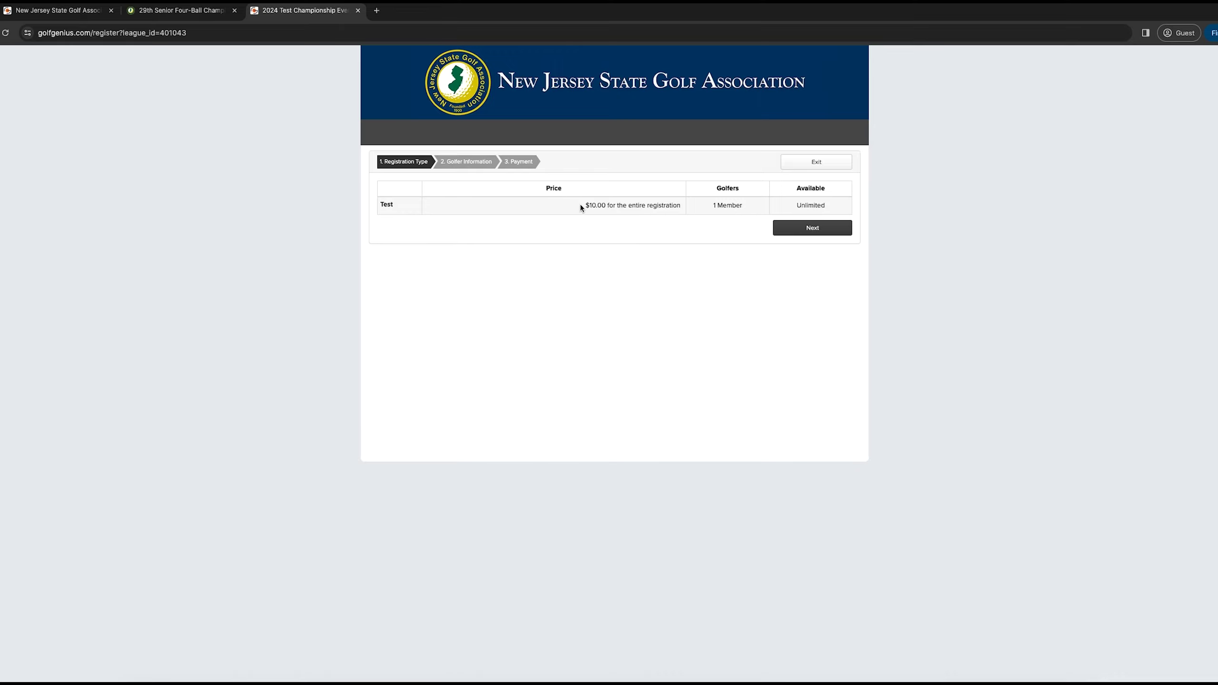
left_click(832, 228)
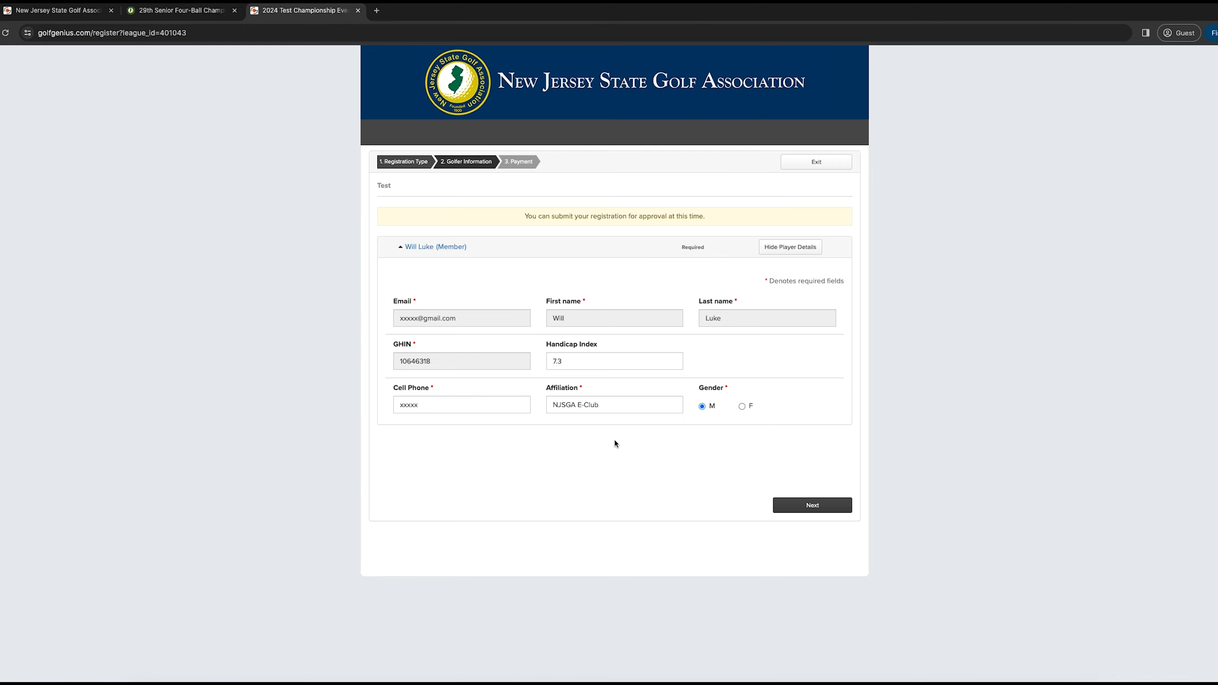
Confirm the golfer information and set billing country to United States and state to New Jersey.
left_click(809, 510)
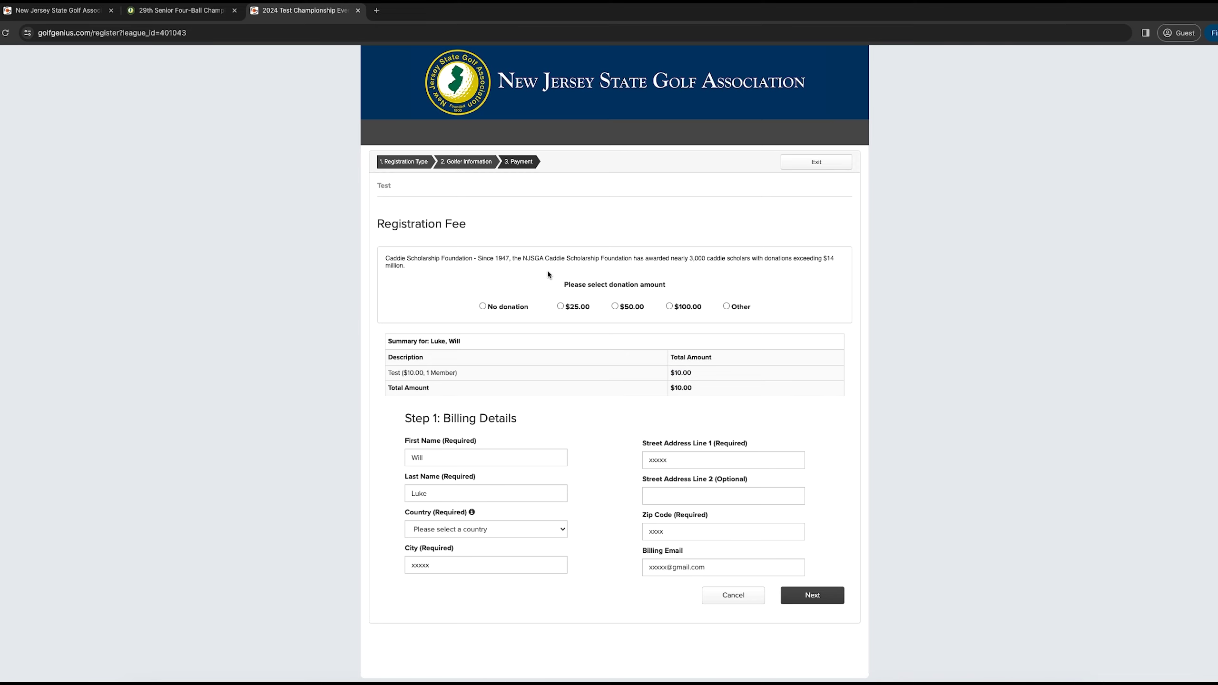
scroll(570, 381, "down", 1)
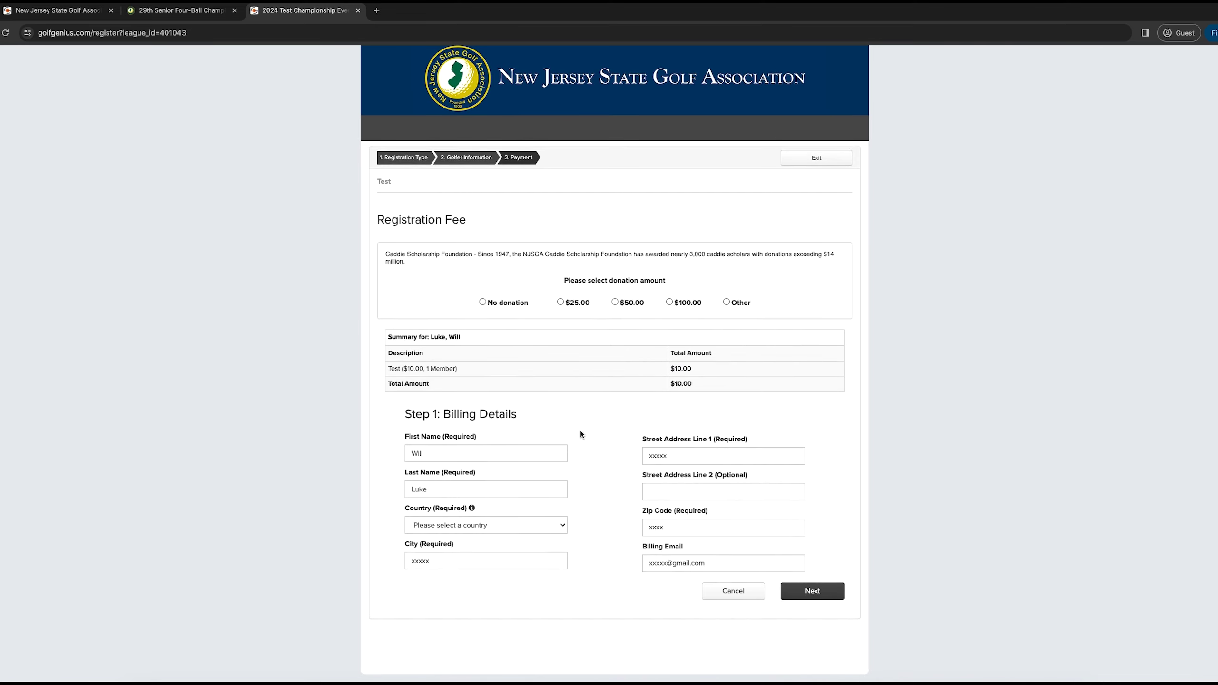
left_click(509, 524)
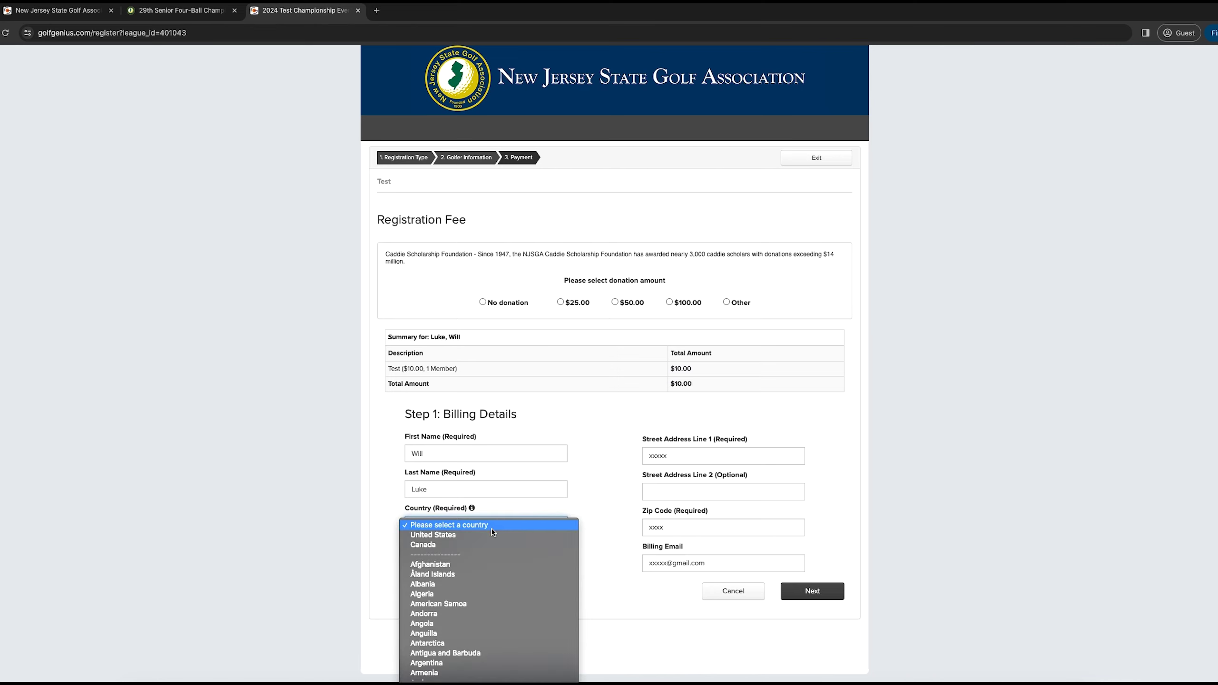
left_click(480, 533)
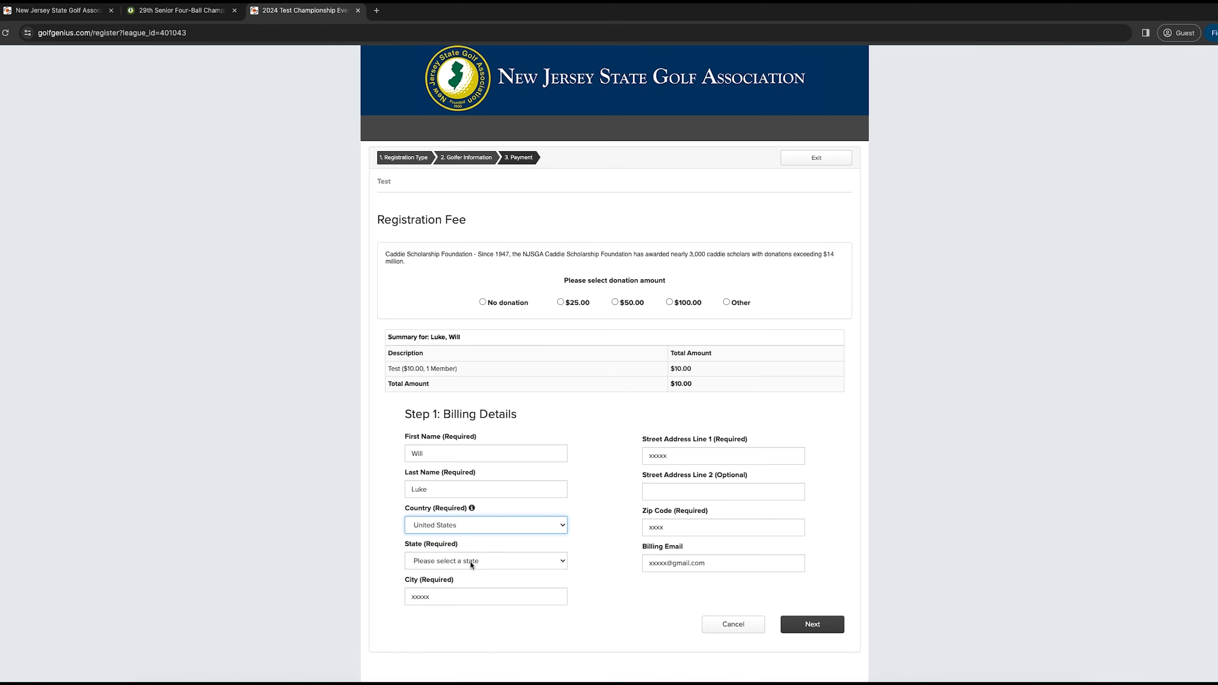
left_click(471, 561)
scroll(463, 576, "down", 5)
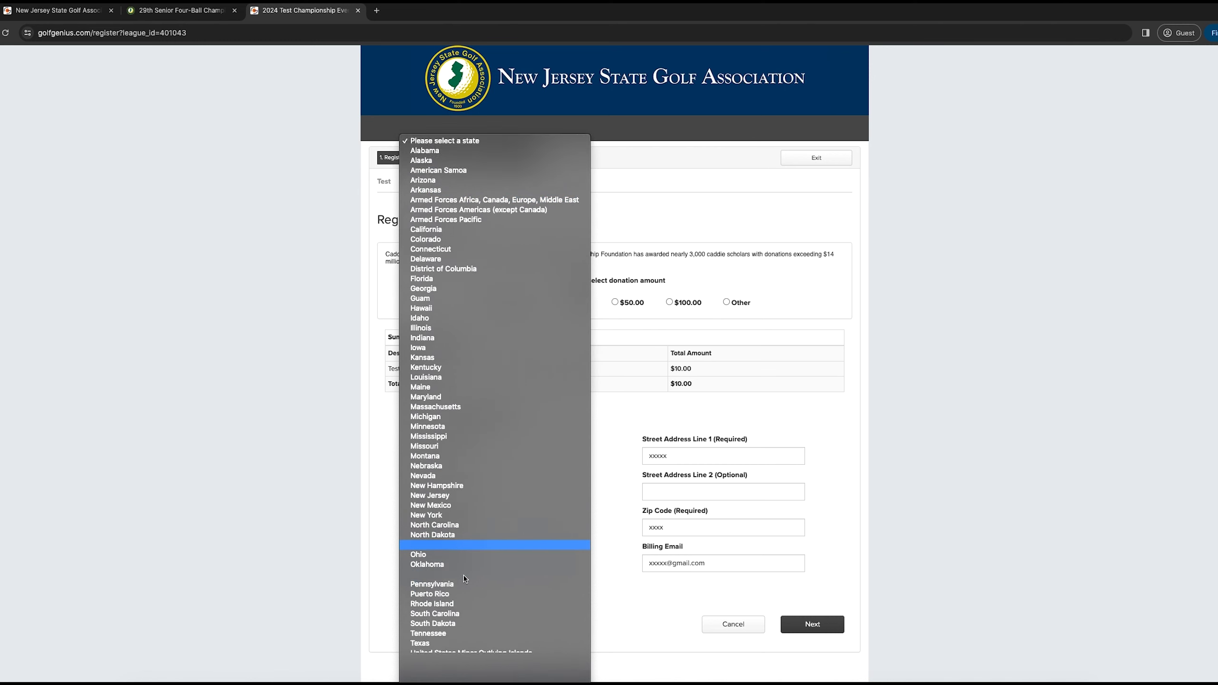
left_click(462, 479)
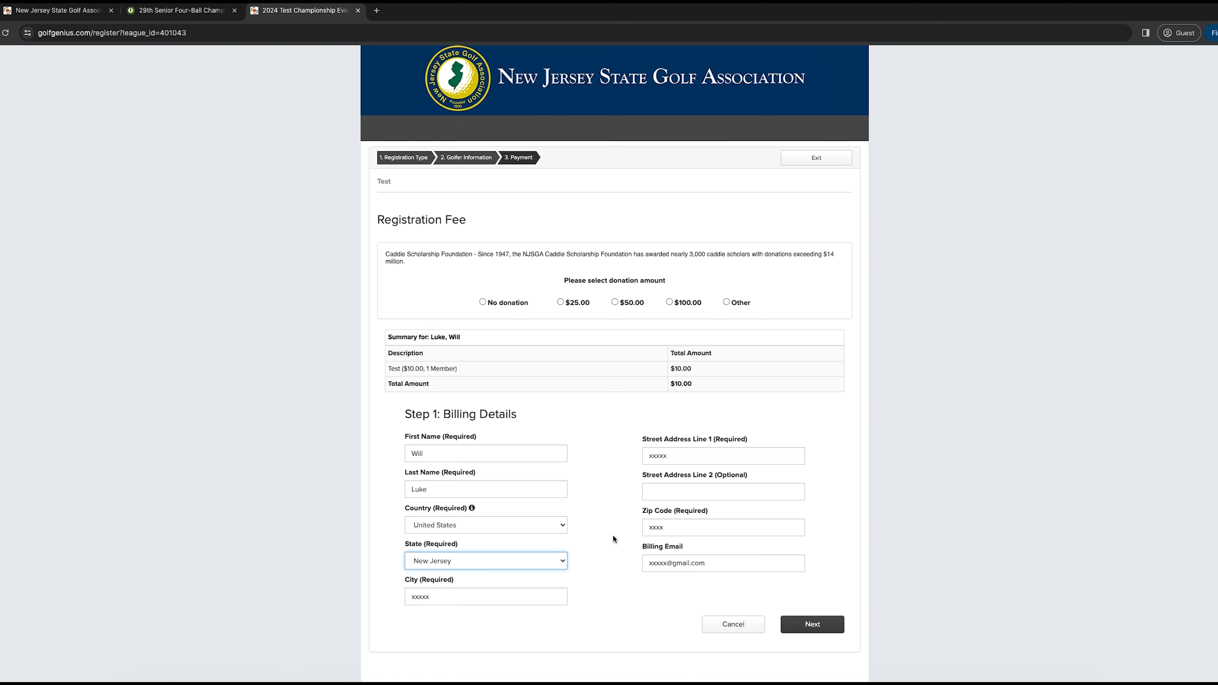
left_click(817, 625)
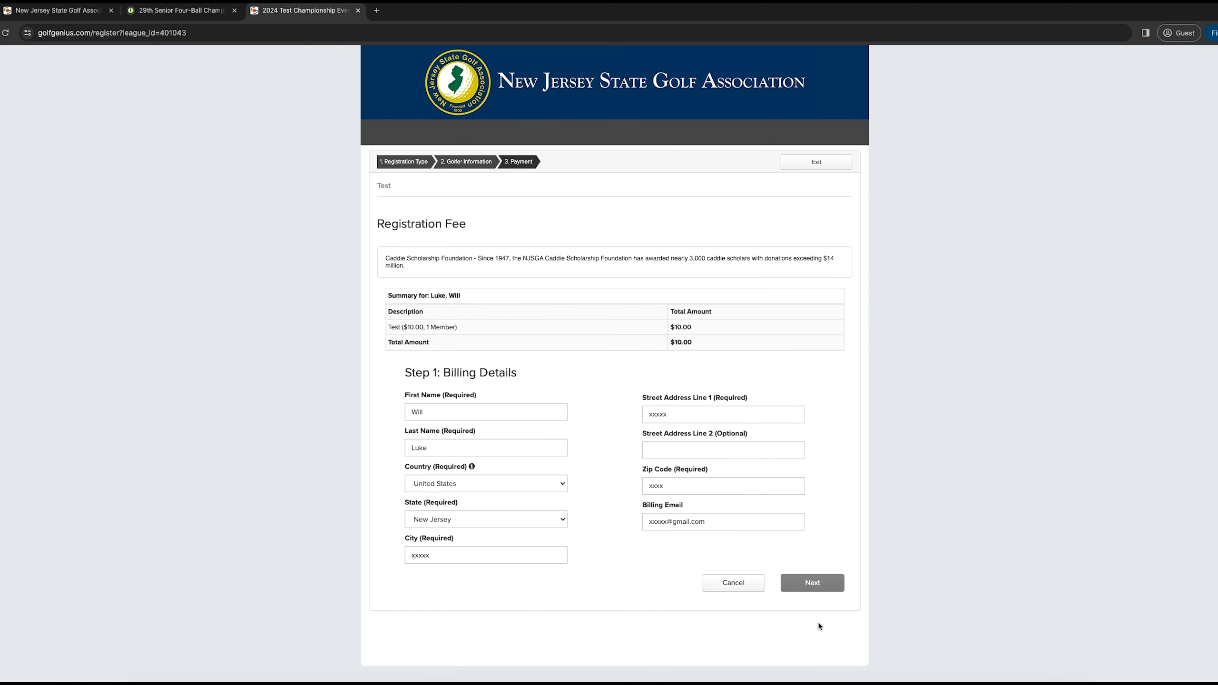